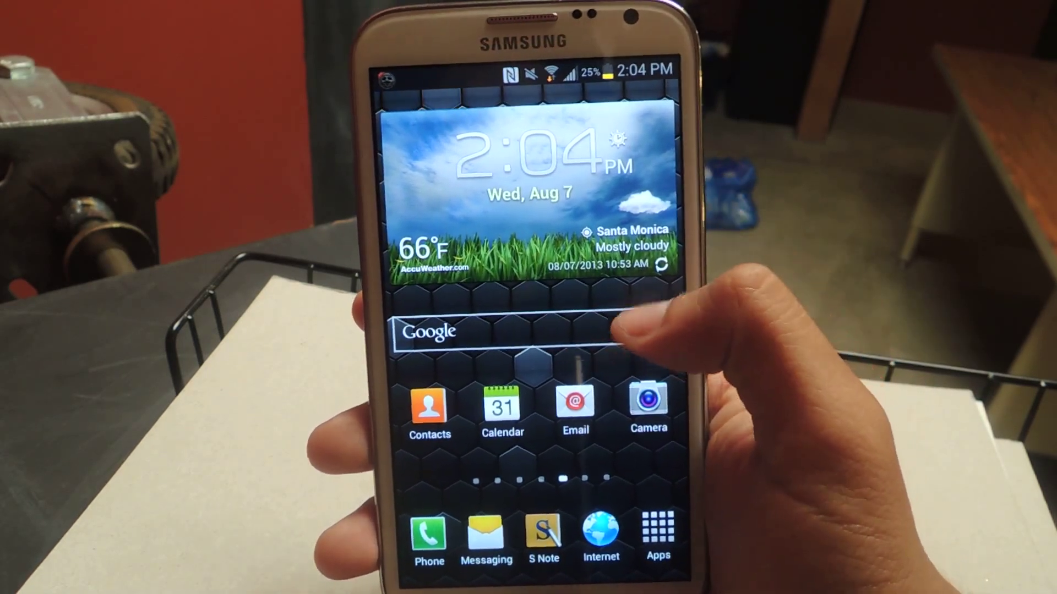
- Page through the home screens and launch Instagram from its icon
{"action": "left_click_drag", "start_coordinate": [660, 372], "coordinate": [462, 388]}
{"action": "mouse_move", "coordinate": [479, 330]}
{"action": "left_mouse_down"}
{"action": "mouse_move", "coordinate": [661, 330]}
{"action": "mouse_move", "coordinate": [660, 347]}
{"action": "left_mouse_up"}
{"action": "left_click_drag", "start_coordinate": [520, 384], "coordinate": [615, 355]}
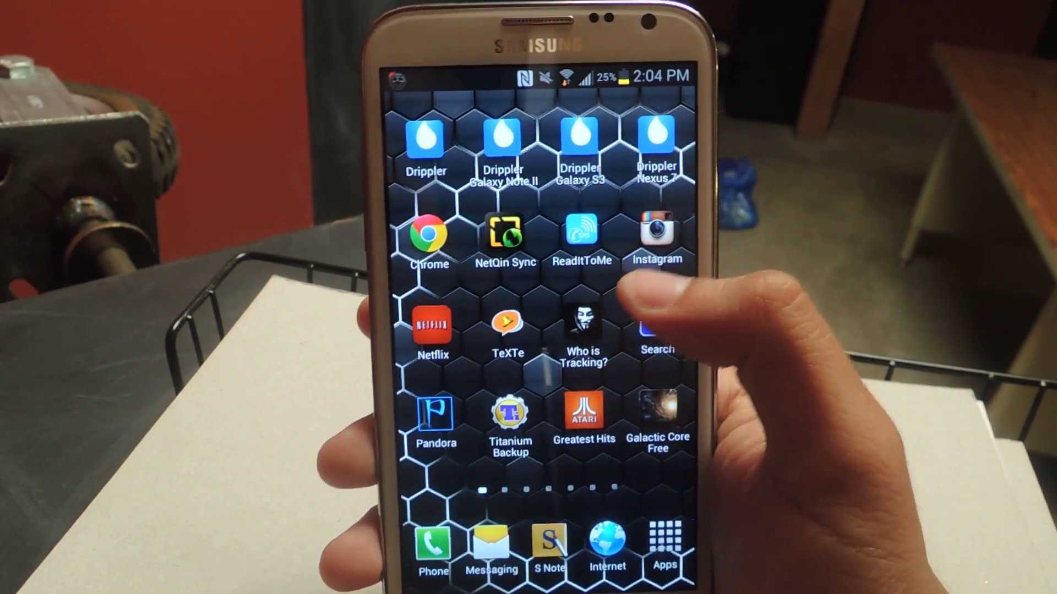
{"action": "left_click", "coordinate": [656, 231]}
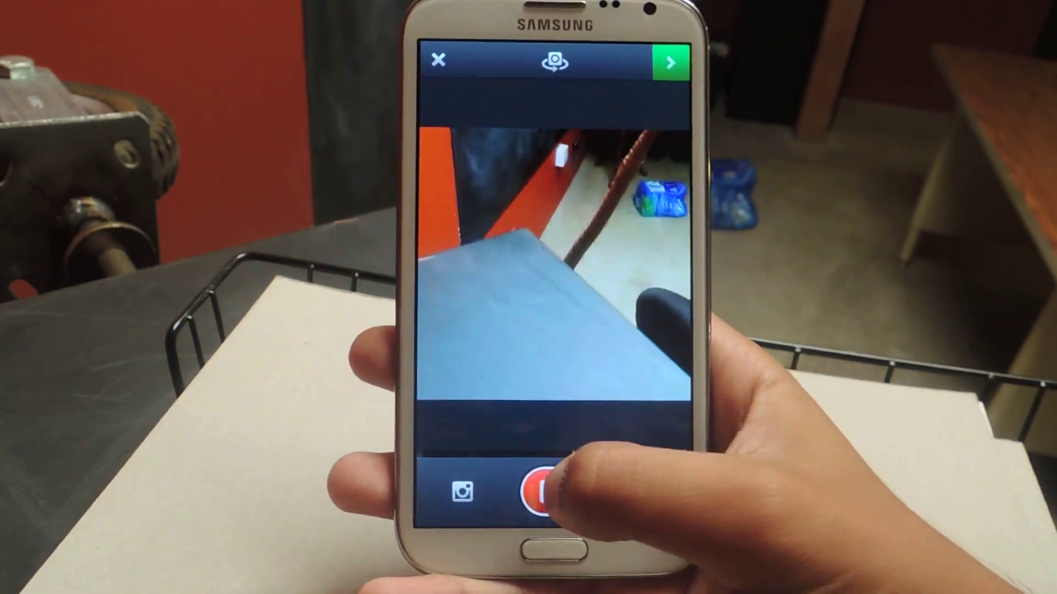
- Record a short test clip with the red button, delete it, and return to the home screen
{"action": "left_click", "coordinate": [540, 491]}
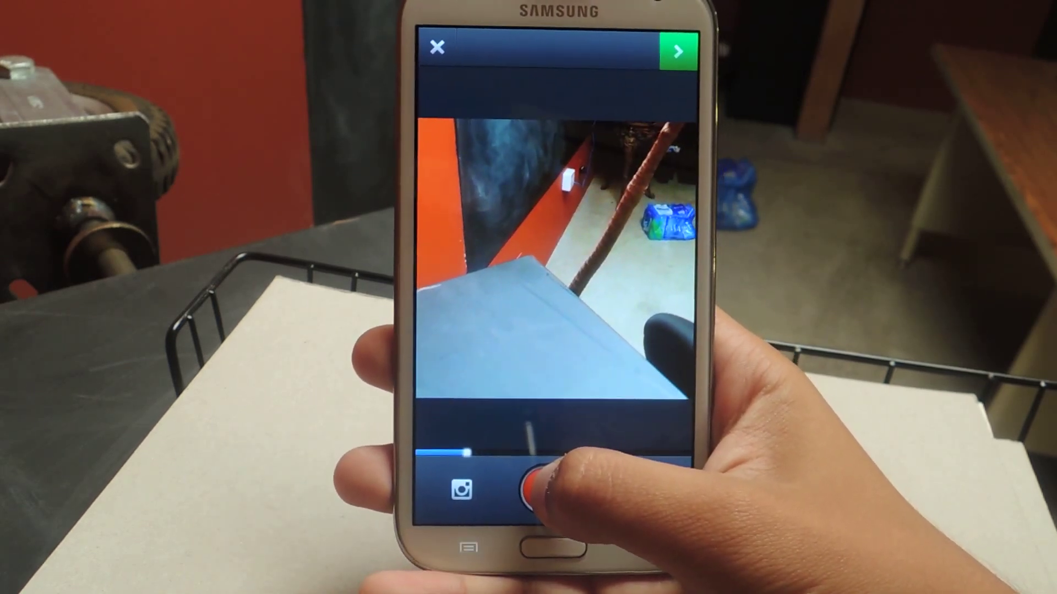
{"action": "left_click", "coordinate": [541, 492]}
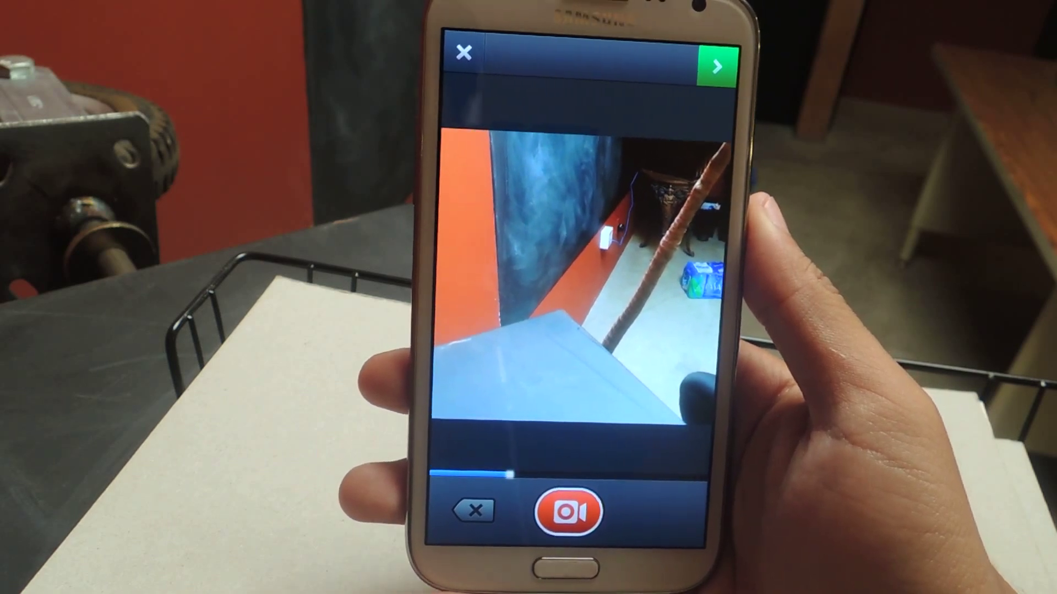
{"action": "left_click", "coordinate": [473, 510]}
{"action": "left_click", "coordinate": [473, 511]}
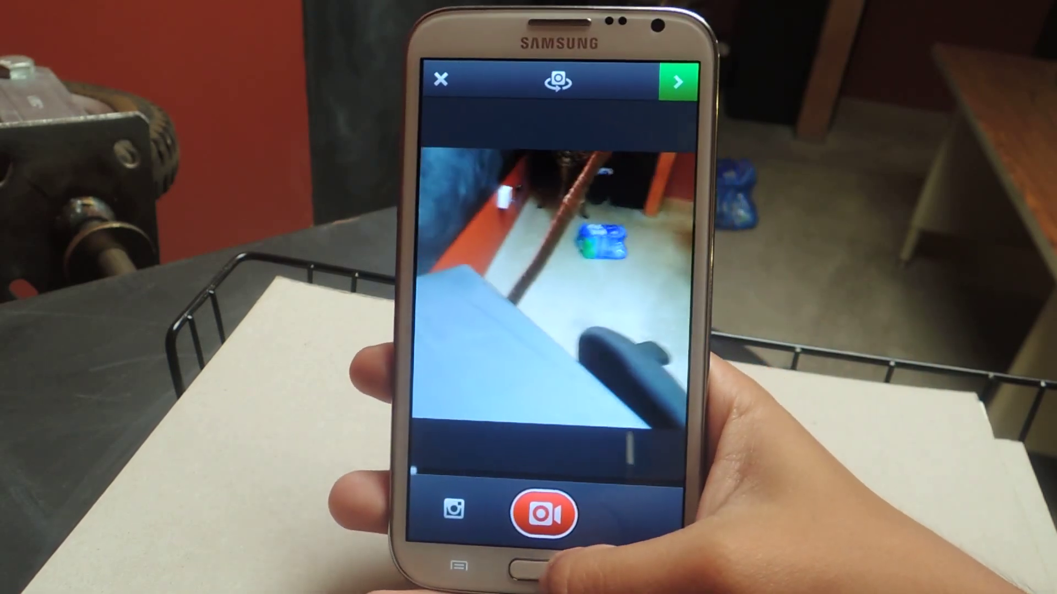
{"action": "key", "text": "Home"}
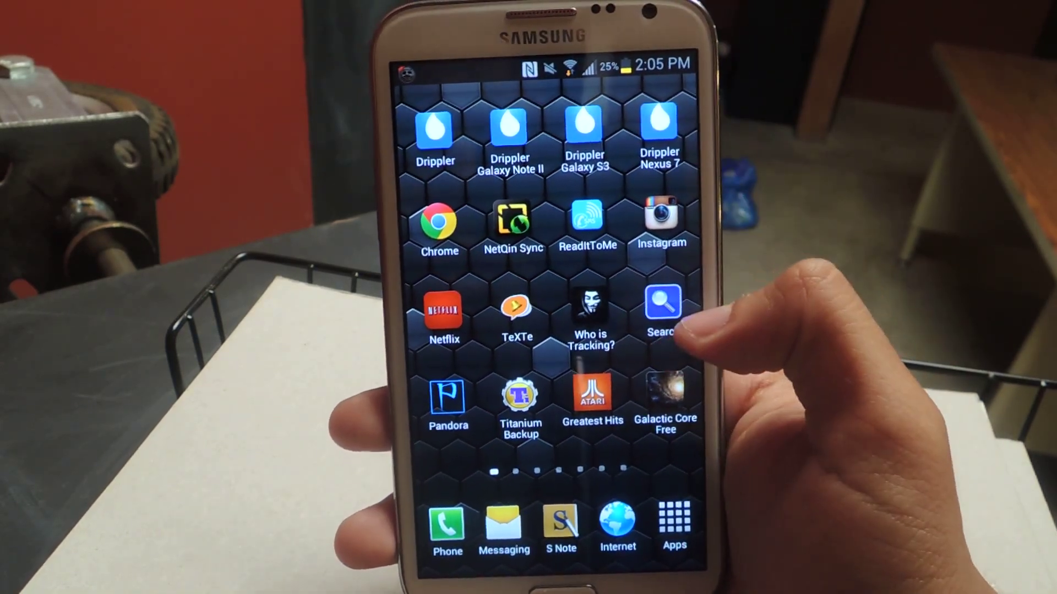
- Find RepetiTouch Free on the home screens, start its floating sidebar, then launch Vine
{"action": "left_click_drag", "start_coordinate": [677, 330], "coordinate": [463, 331]}
{"action": "left_click_drag", "start_coordinate": [661, 347], "coordinate": [462, 346]}
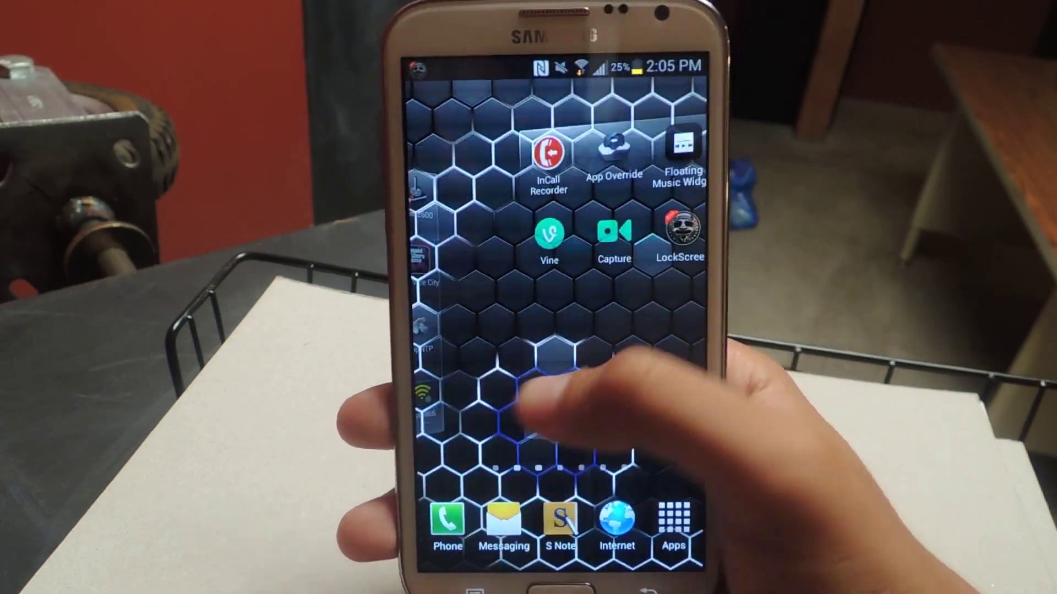
{"action": "left_click_drag", "start_coordinate": [677, 364], "coordinate": [612, 346]}
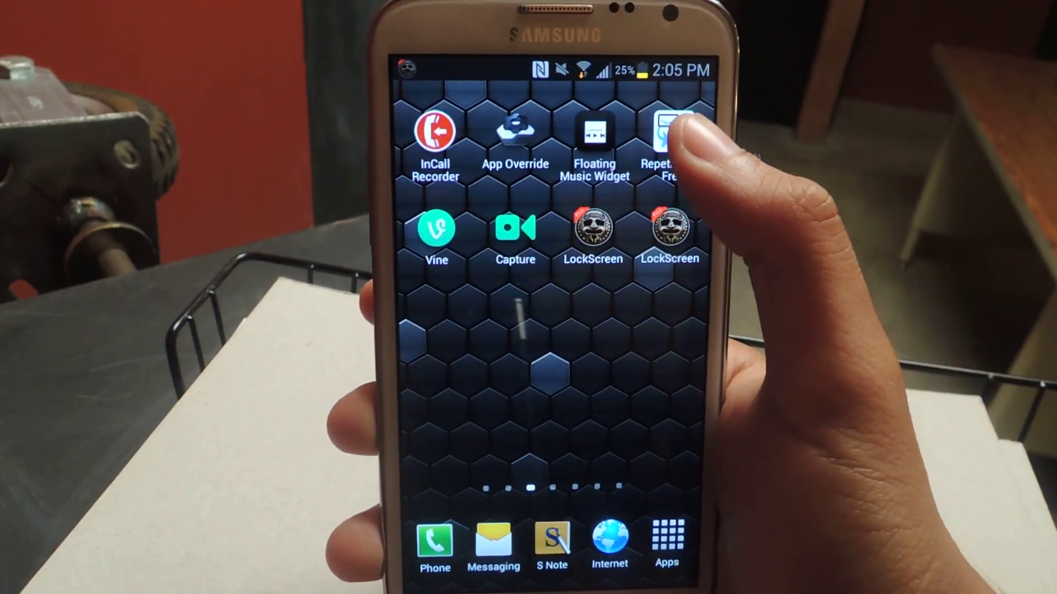
{"action": "left_click", "coordinate": [667, 133]}
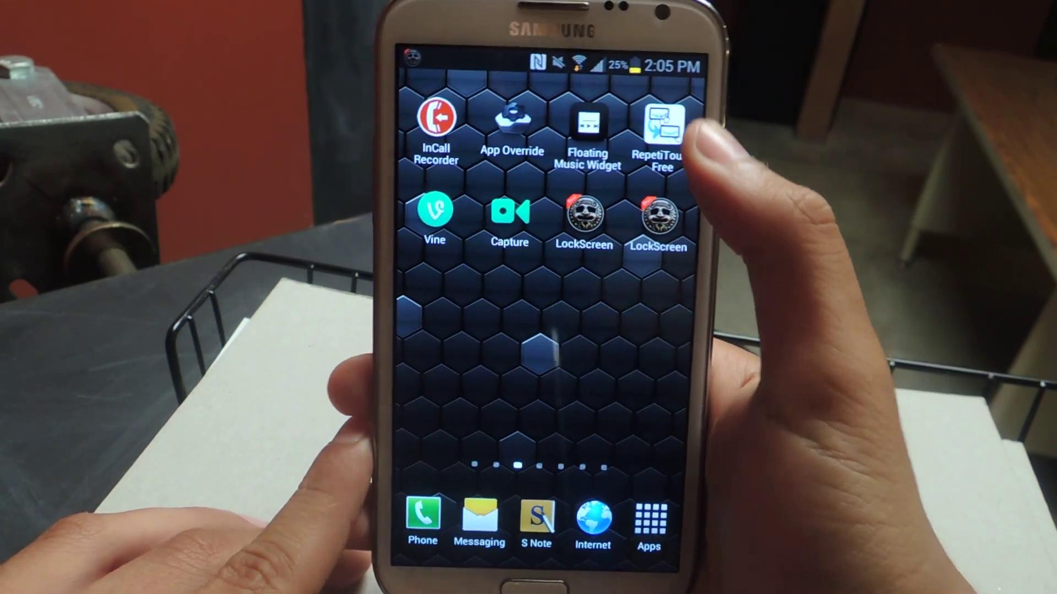
{"action": "left_click", "coordinate": [647, 124]}
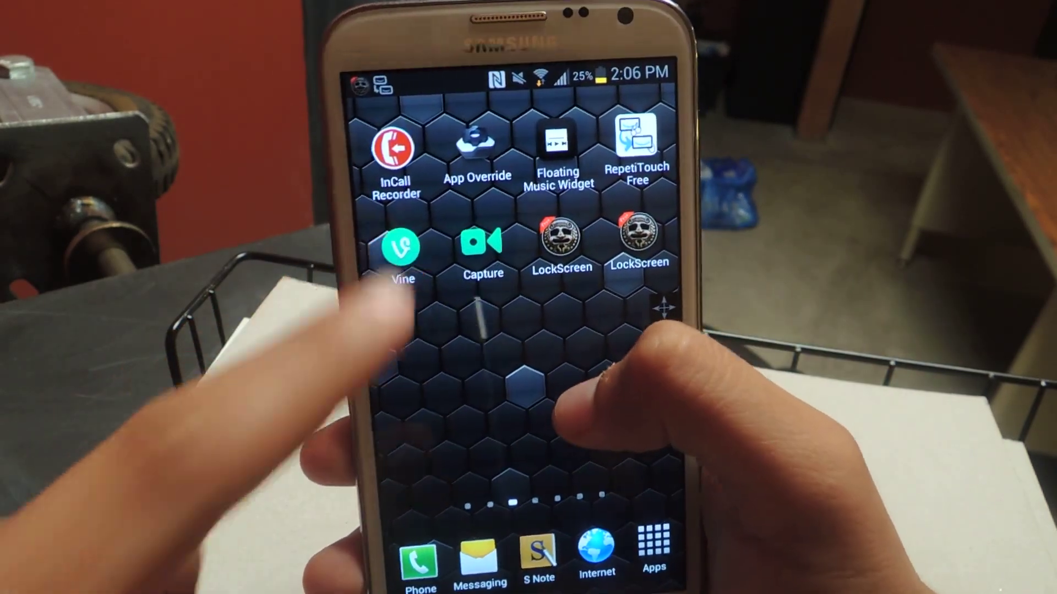
{"action": "left_click", "coordinate": [415, 235]}
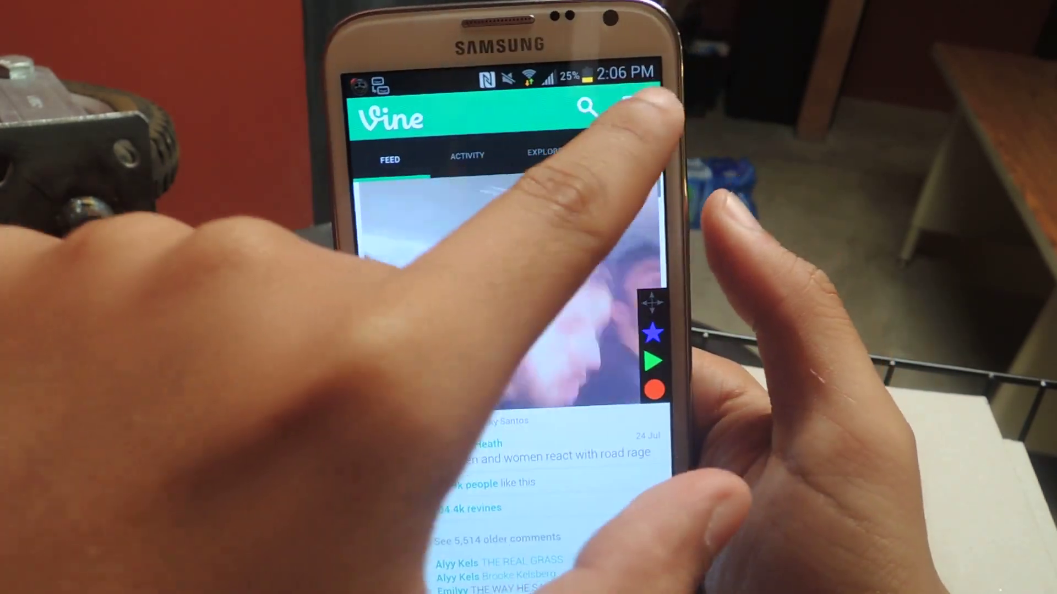
- Open Vine's video camera from the feed's top bar
{"action": "left_click", "coordinate": [629, 105]}
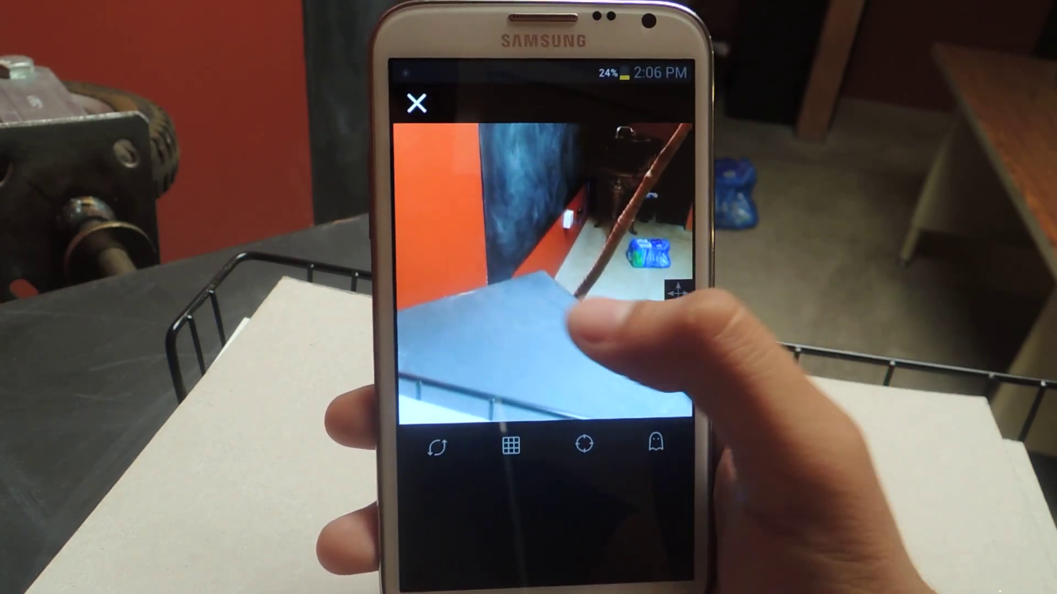
- Record a short test Vine, discard and delete it, then reopen the empty Vine camera
{"action": "left_click", "coordinate": [561, 285]}
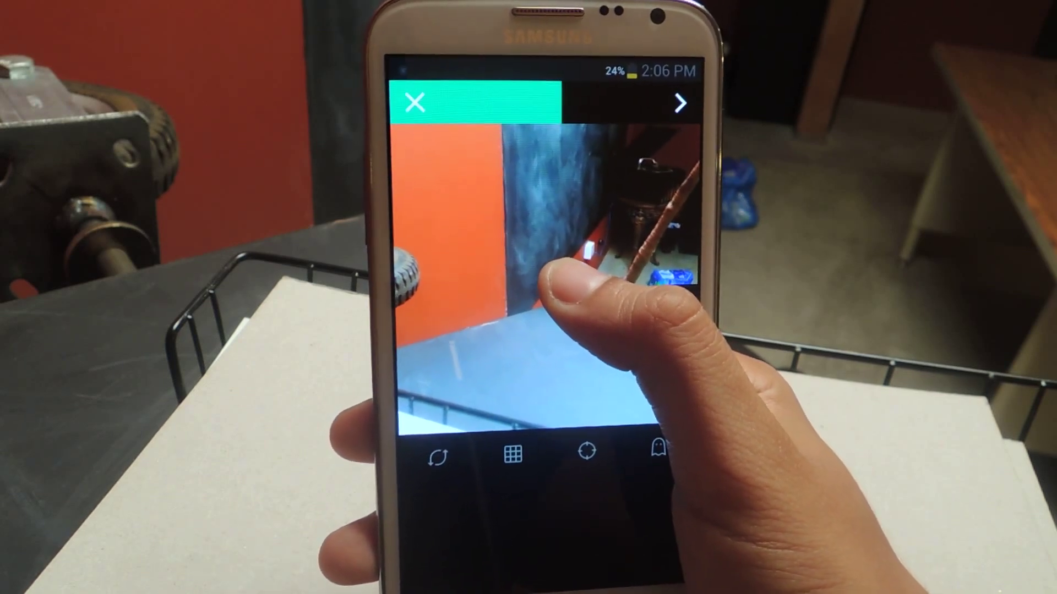
{"action": "left_click", "coordinate": [541, 284]}
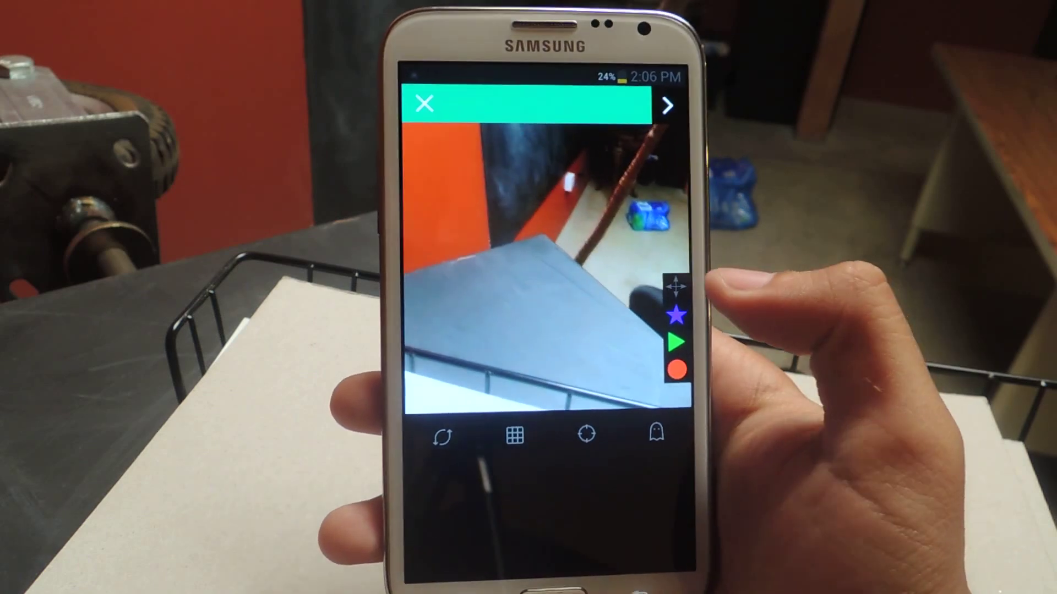
{"action": "left_click", "coordinate": [652, 285]}
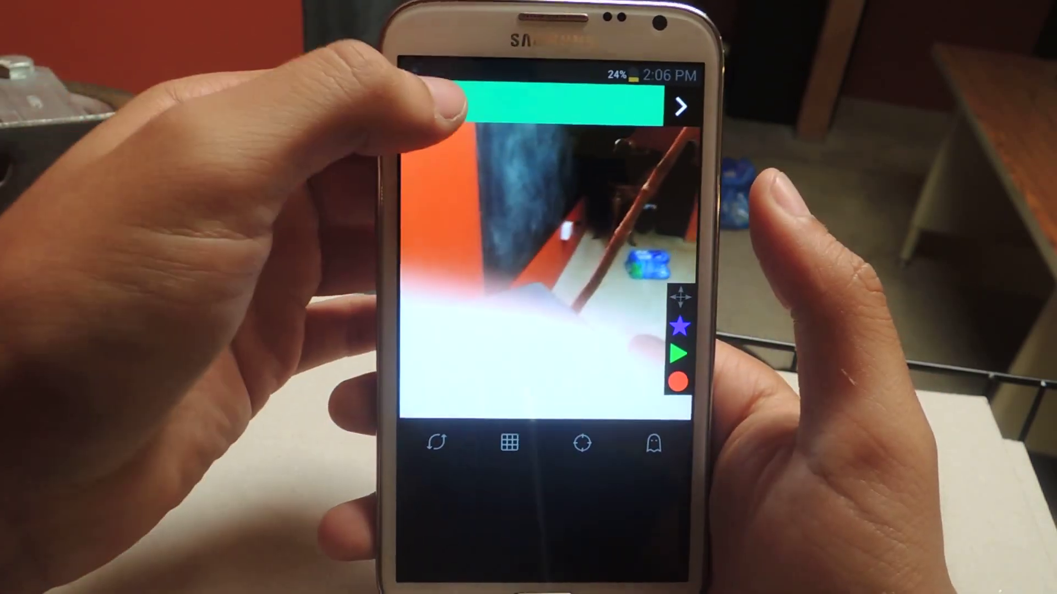
{"action": "left_click", "coordinate": [424, 101]}
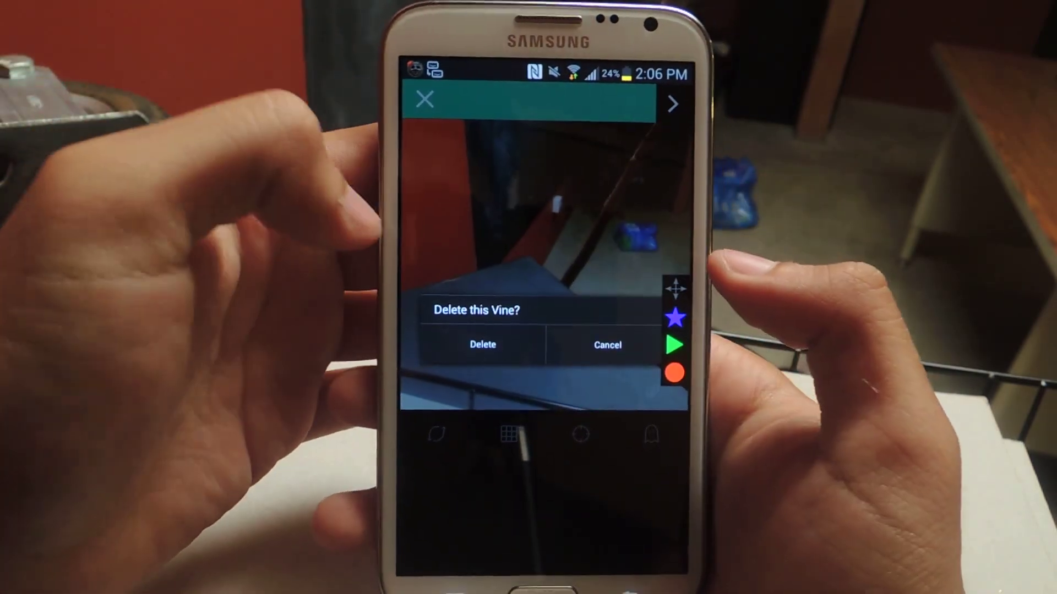
{"action": "left_click", "coordinate": [483, 344]}
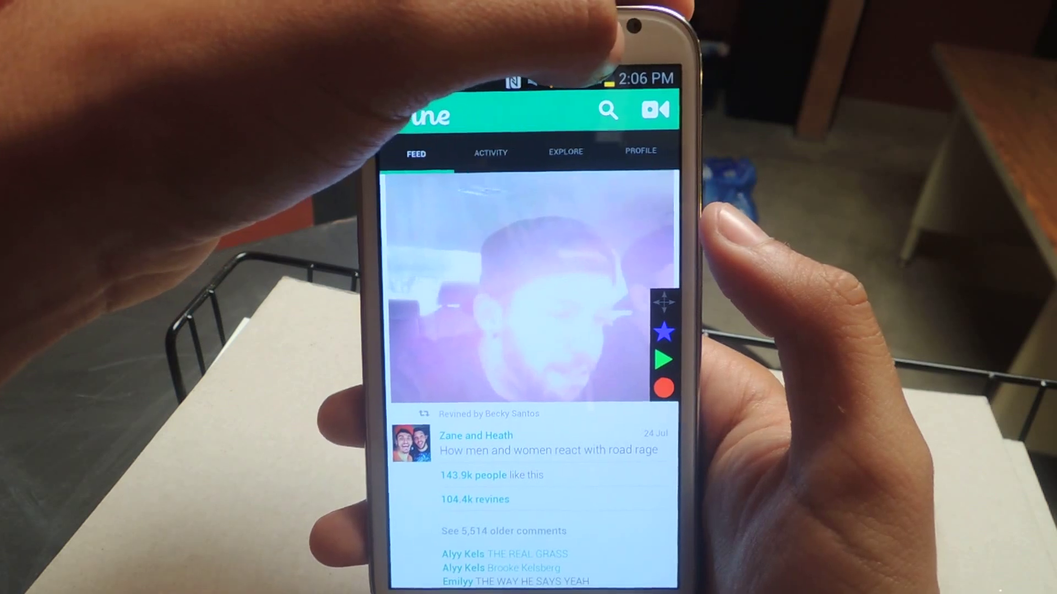
{"action": "left_click", "coordinate": [655, 110]}
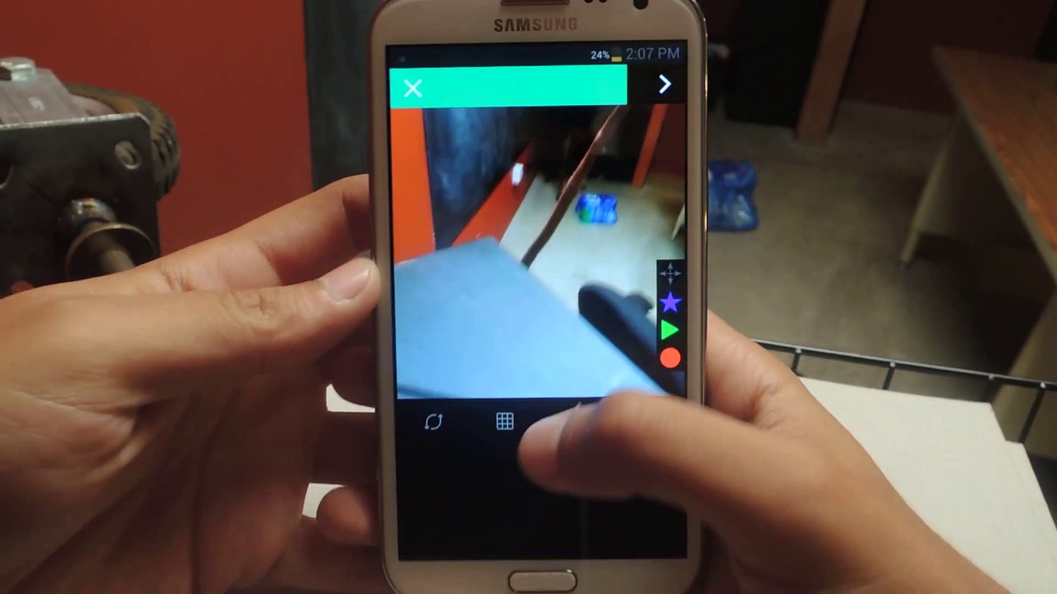
- Leave Vine, page through the home screens and open Instagram's camera
{"action": "key", "text": "Escape"}
{"action": "left_click_drag", "start_coordinate": [661, 331], "coordinate": [578, 348]}
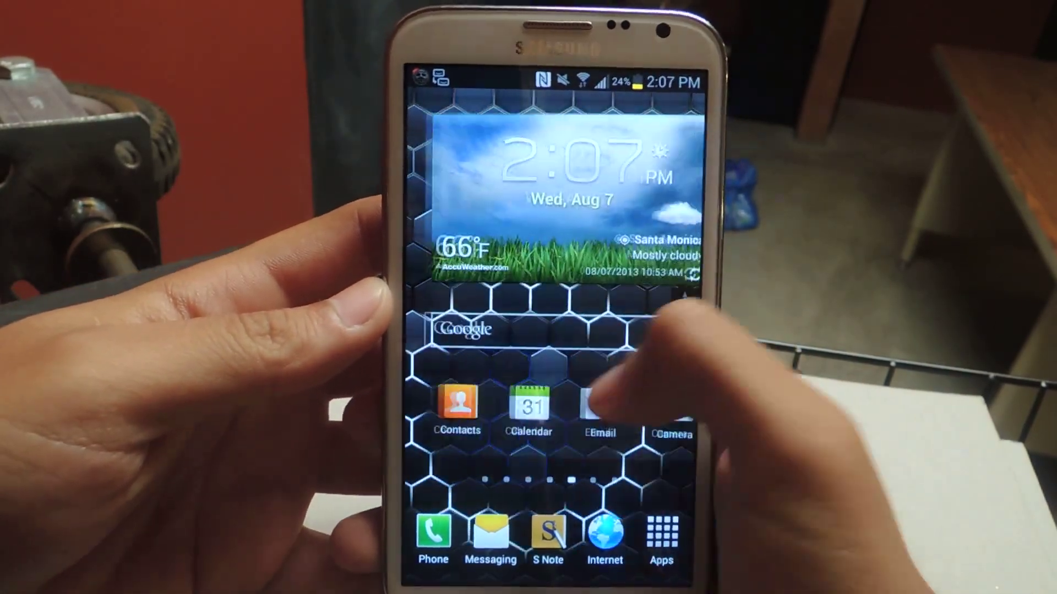
{"action": "left_click_drag", "start_coordinate": [661, 372], "coordinate": [495, 372]}
{"action": "left_click_drag", "start_coordinate": [660, 381], "coordinate": [479, 388]}
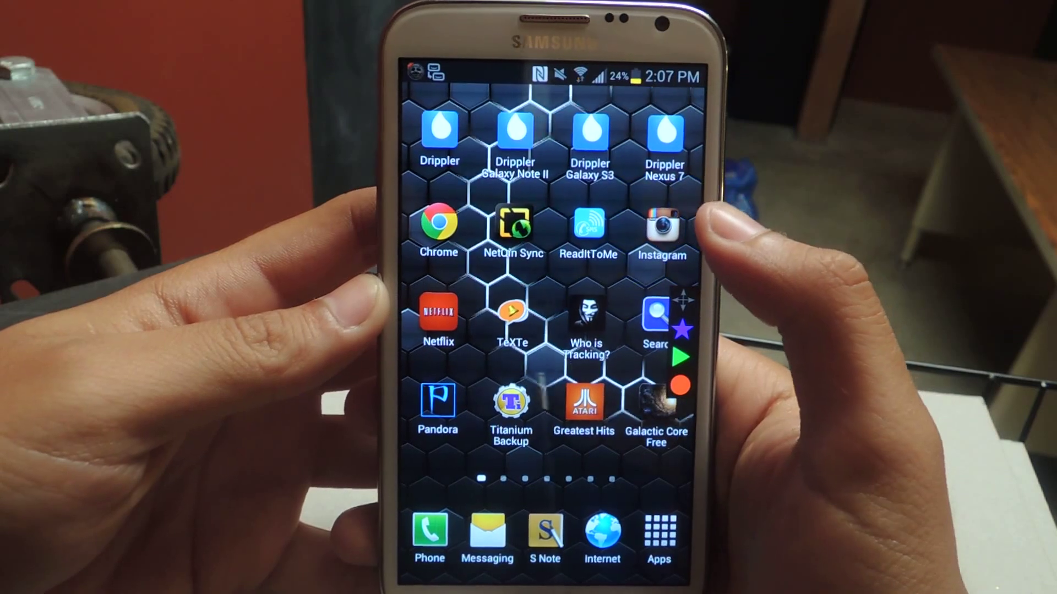
{"action": "left_click", "coordinate": [653, 232]}
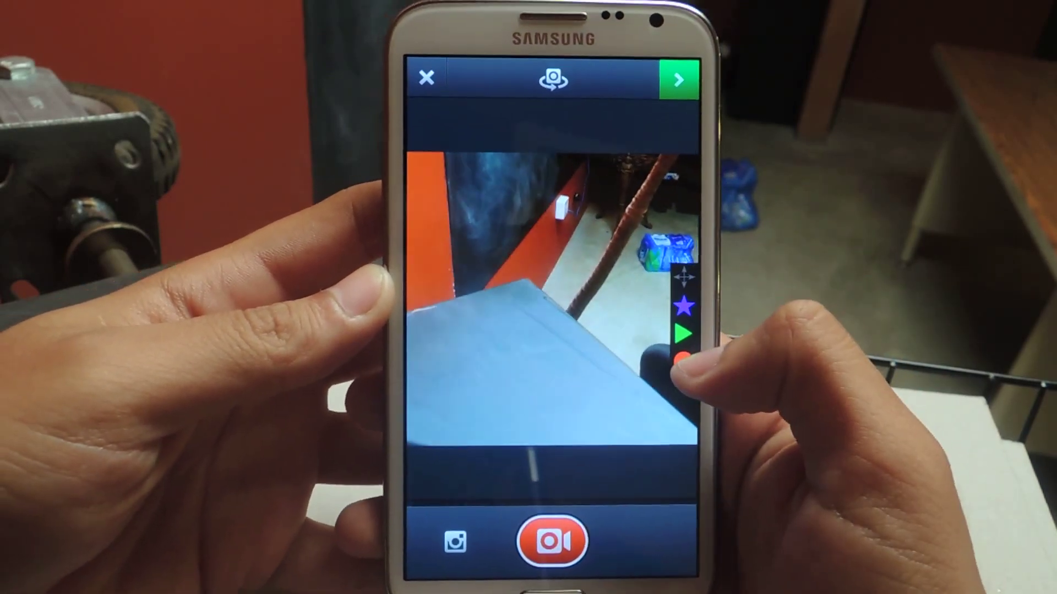
- Capture a RepetiTouch touch sequence while holding Instagram's record button, then stop capturing
{"action": "left_click", "coordinate": [682, 359]}
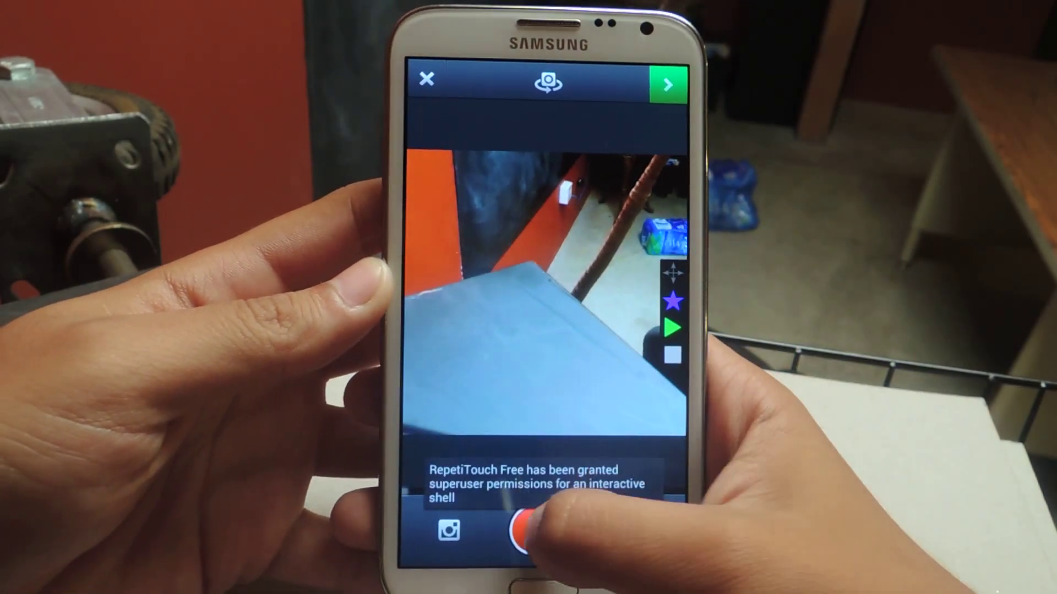
{"action": "left_click", "coordinate": [532, 531]}
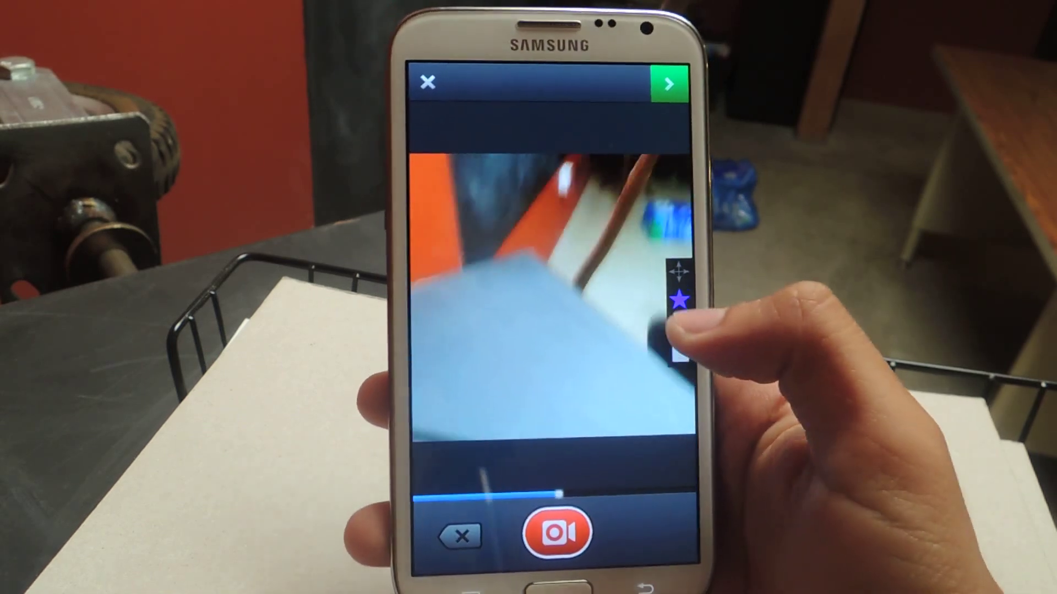
{"action": "left_click", "coordinate": [667, 348]}
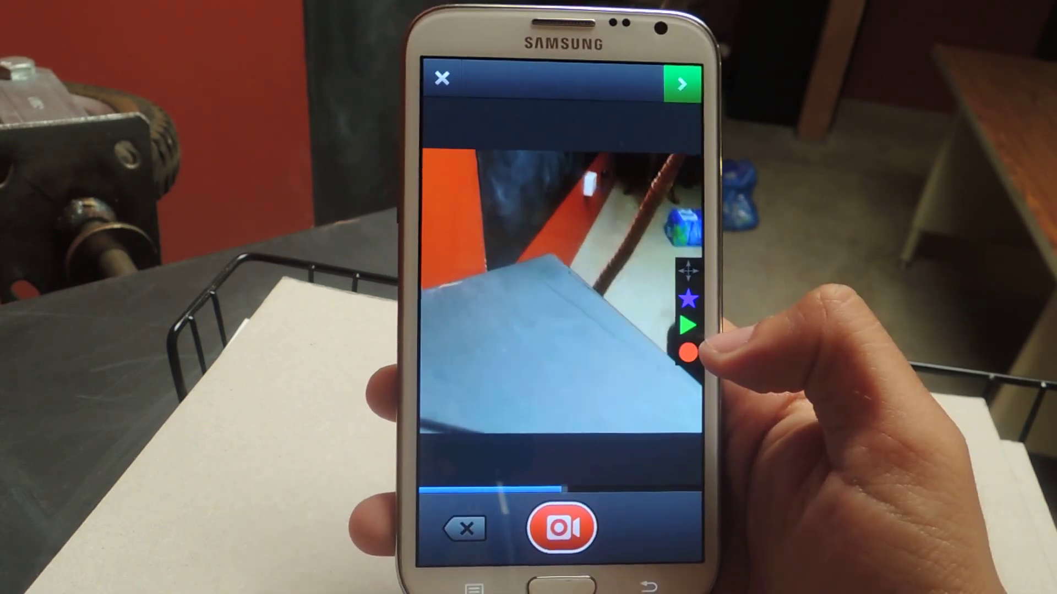
- Resume recording and replay the captured touches from the sidebar to film hands-free
{"action": "left_click", "coordinate": [562, 531]}
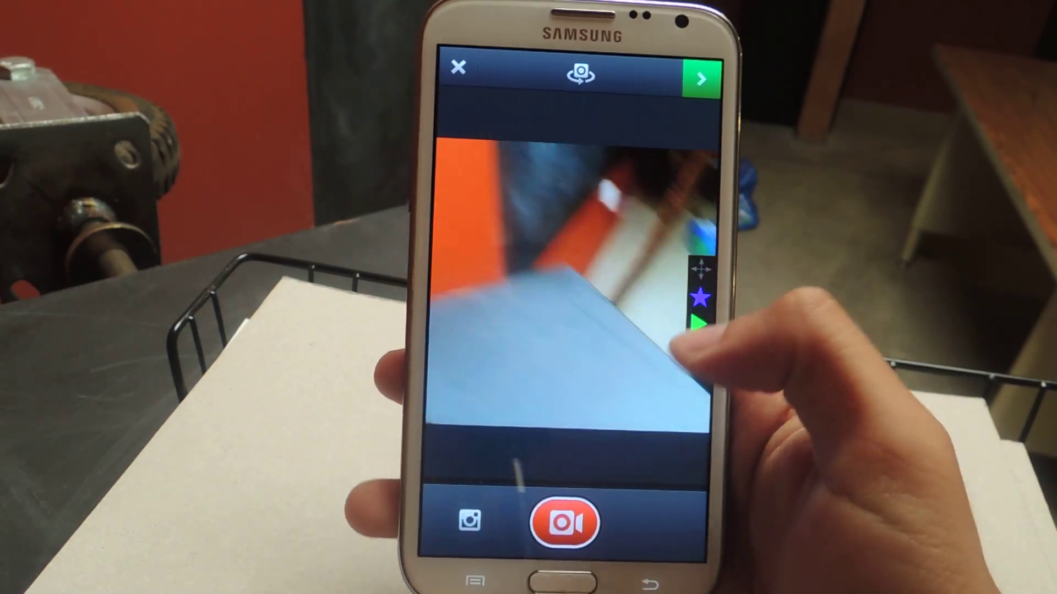
{"action": "left_click", "coordinate": [693, 330]}
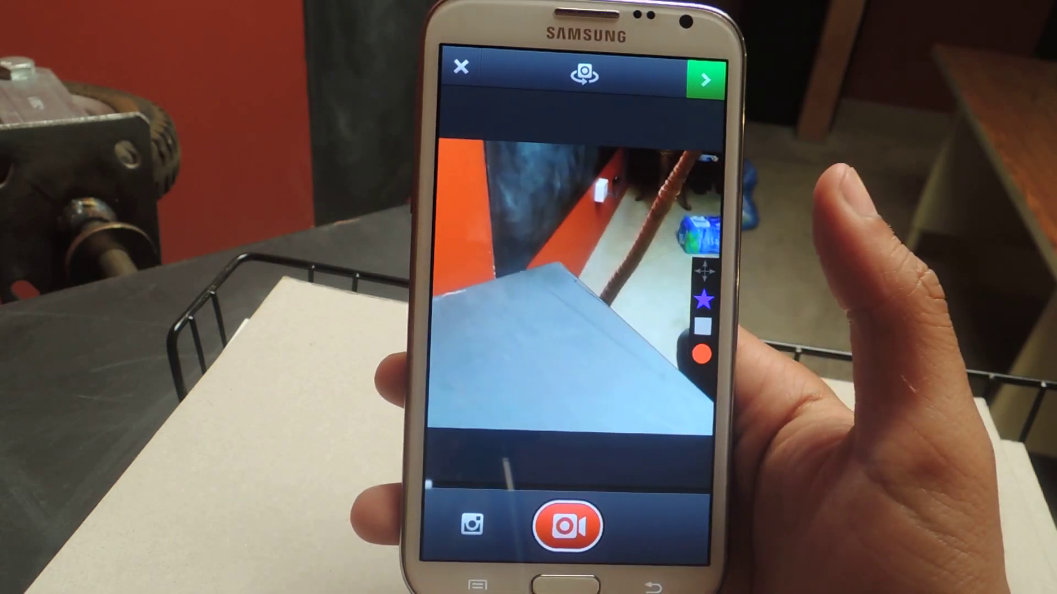